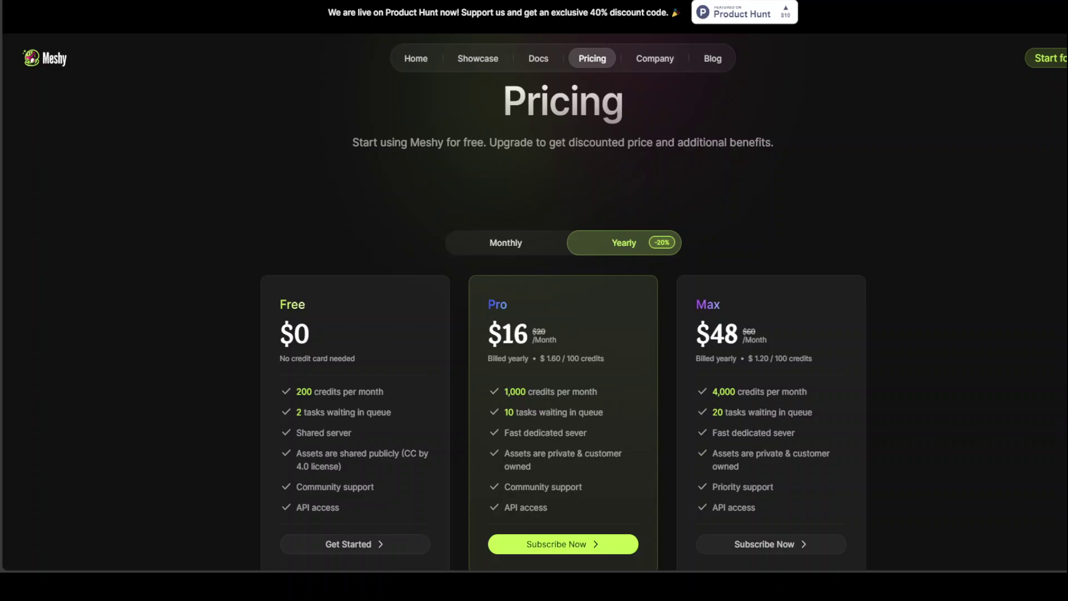
Scroll through the Free, Pro, Max and Enterprise plan cards on the Pricing page
scroll(562, 334, "down", 5)
scroll(563, 334, "up", 2)
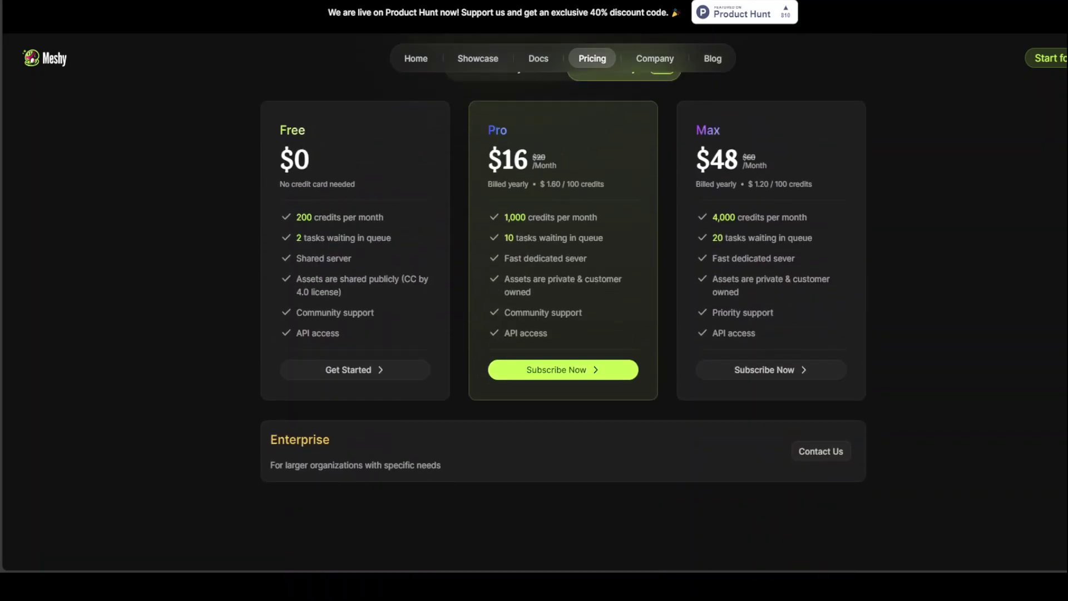
Choose to create a new Meshy account from the login card
scroll(563, 334, "up", 5)
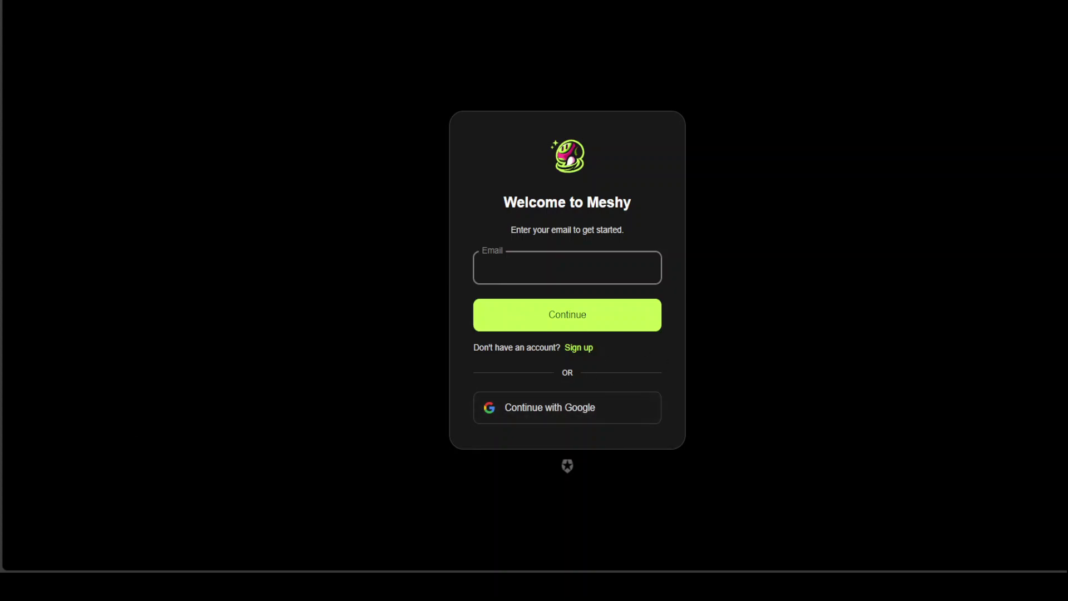
left_click(578, 348)
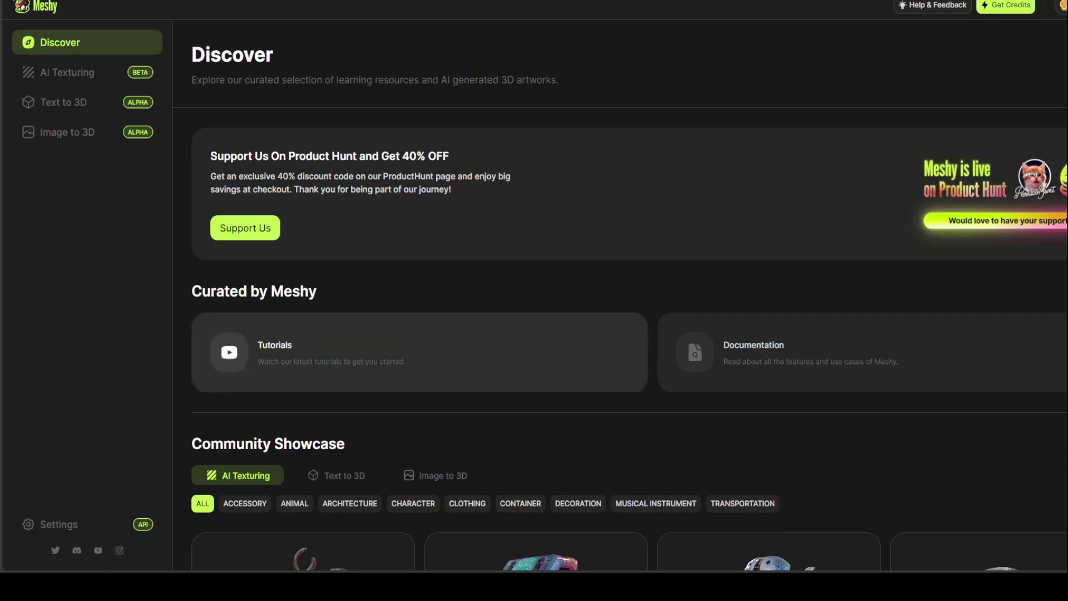
scroll(628, 334, "down", 13)
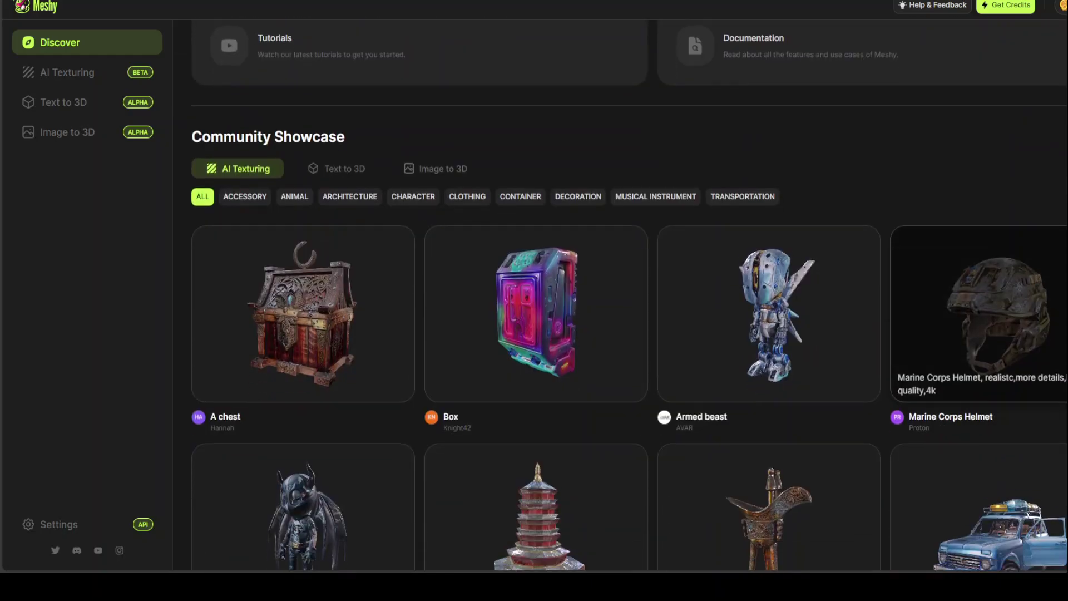
scroll(768, 361, "down", 5)
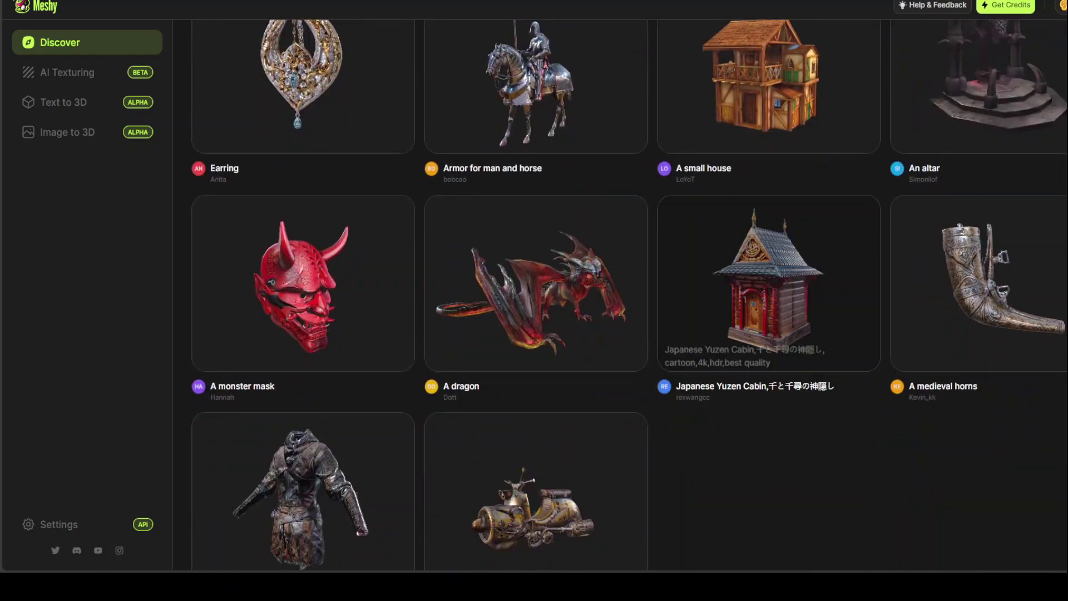
scroll(768, 362, "up", 11)
scroll(629, 334, "up", 8)
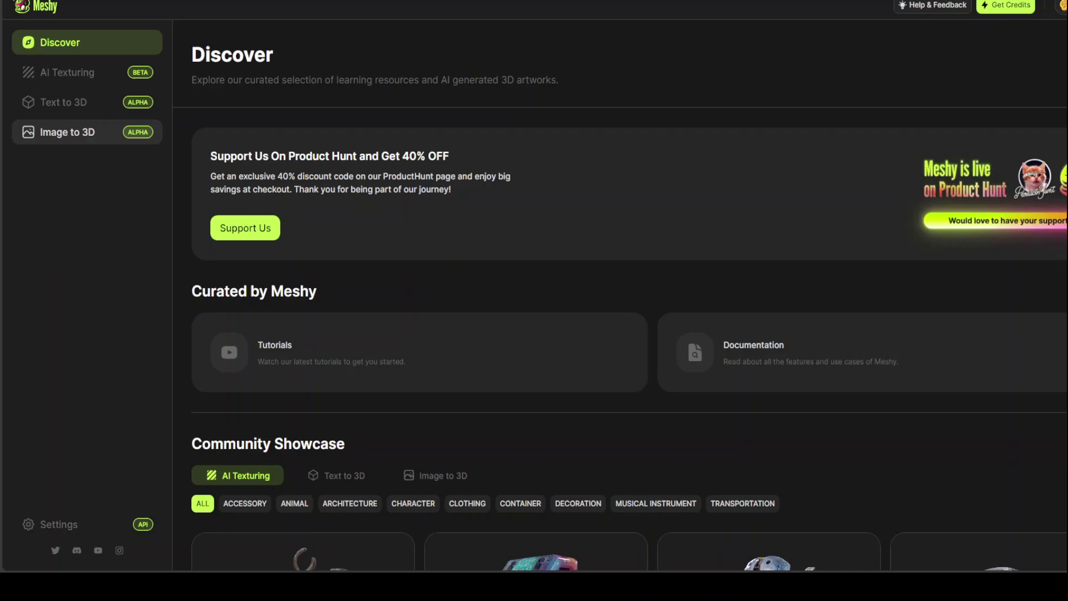
Upload Cargo_Container.fbx into a new AI Texturing project and name it 'Container'
left_click(66, 72)
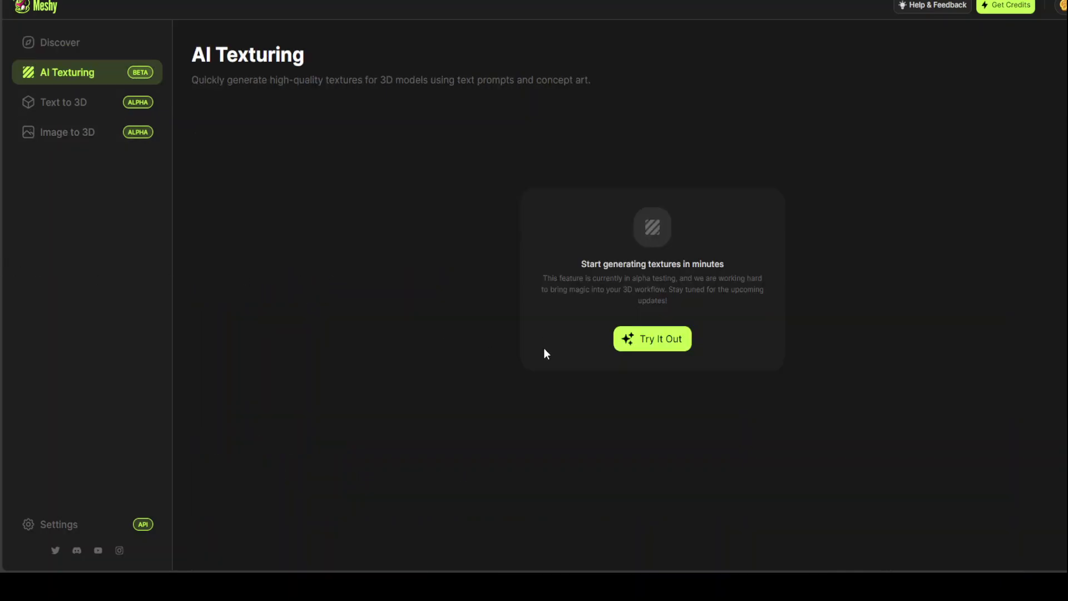
left_click(652, 340)
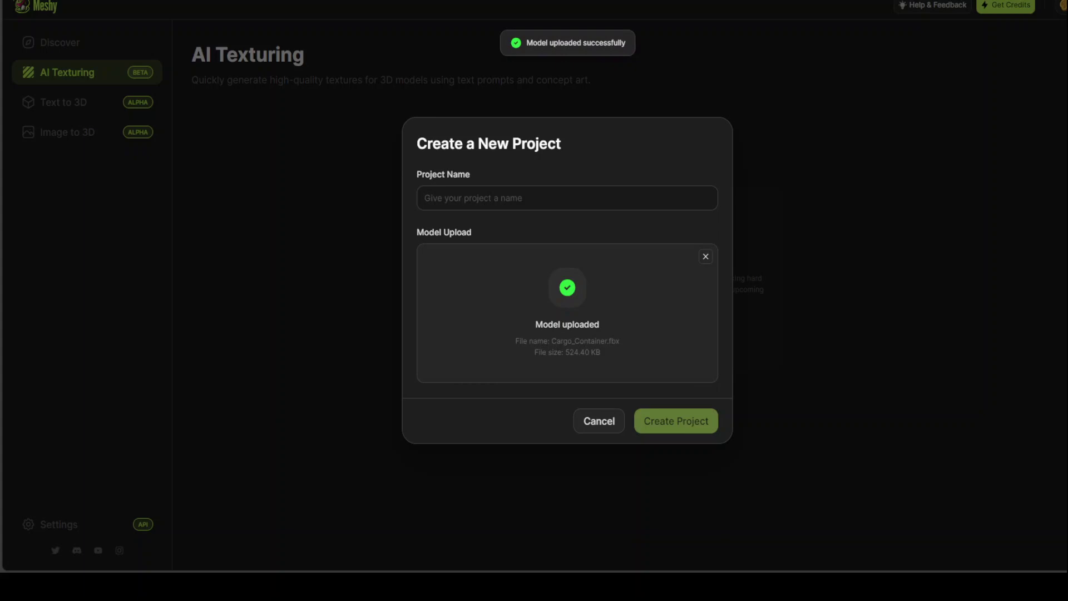
left_click(536, 200)
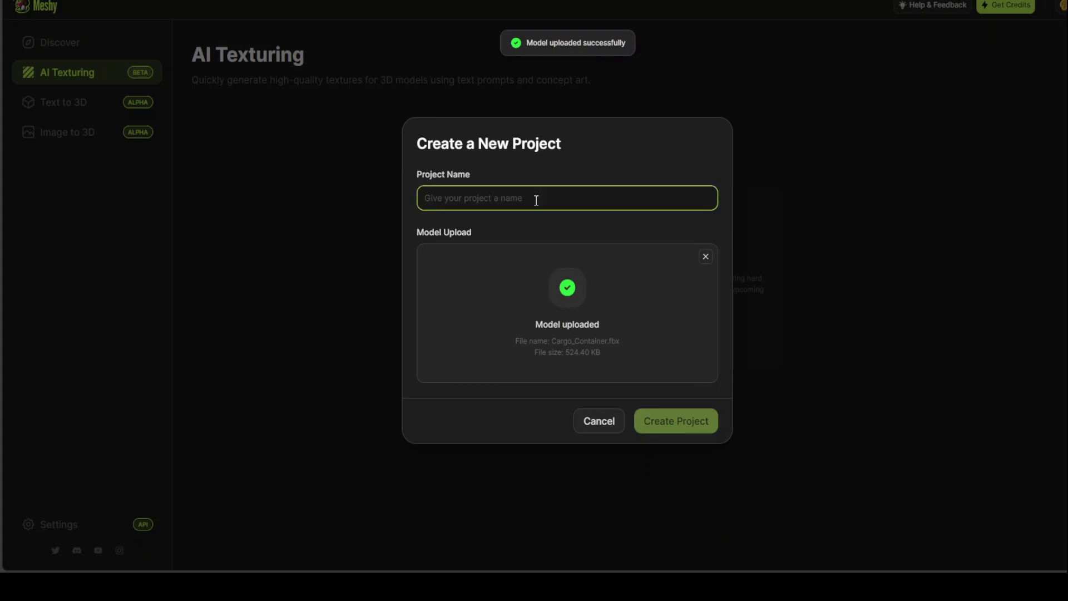
type("Contai")
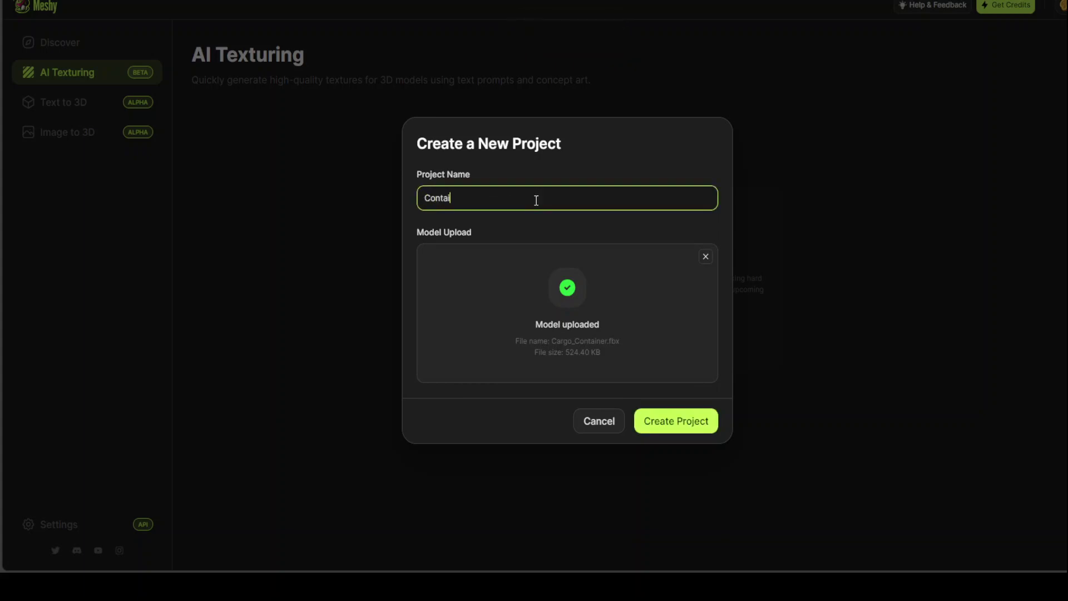
type("ner")
Create the Container project and enter 'a container' as the object to texture
left_click(702, 430)
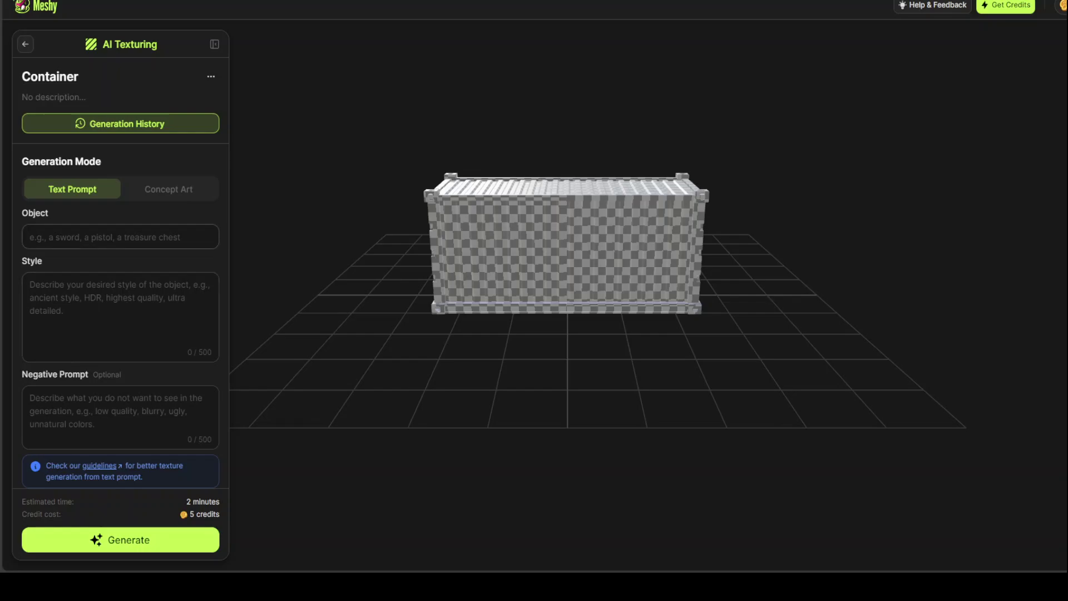
left_click(93, 237)
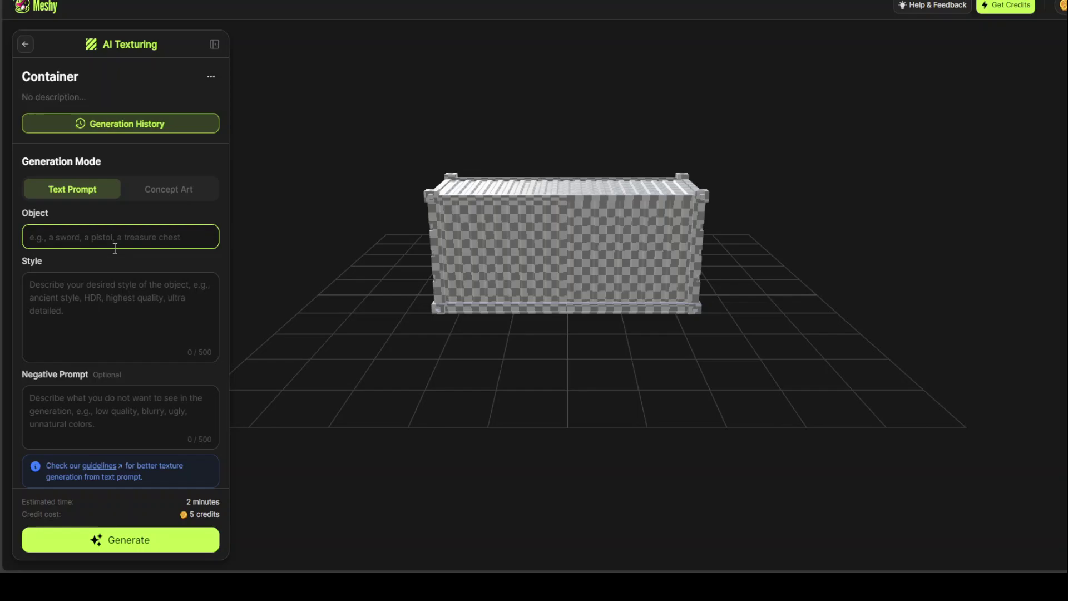
type("a container")
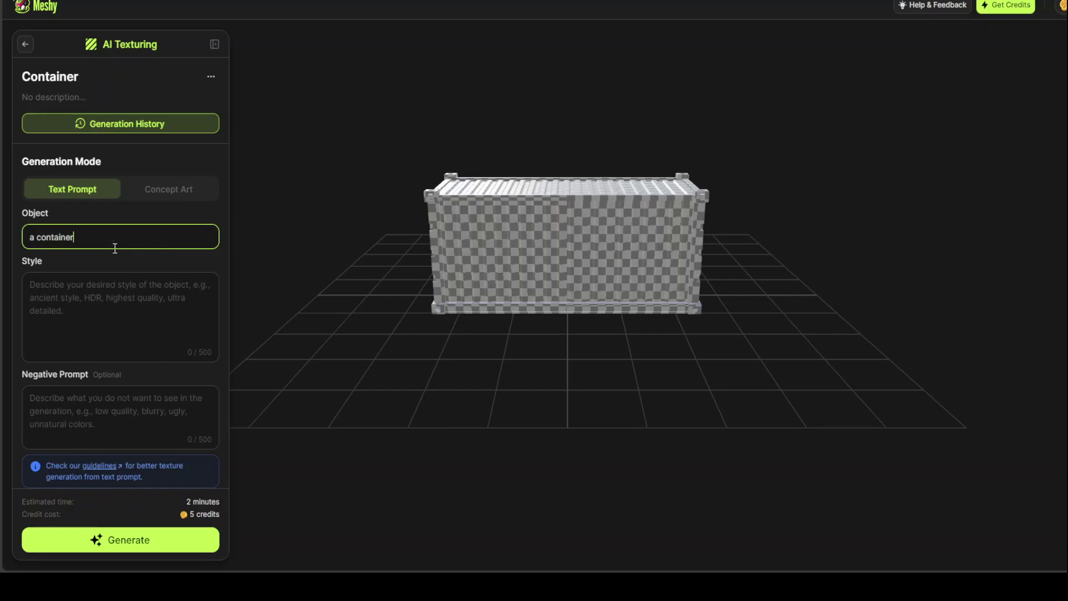
Paste style 'fantasy, cartoon, game asset, 4K, high quality' and negative prompt 'poor lighting, ugly, blur'
left_click(114, 305)
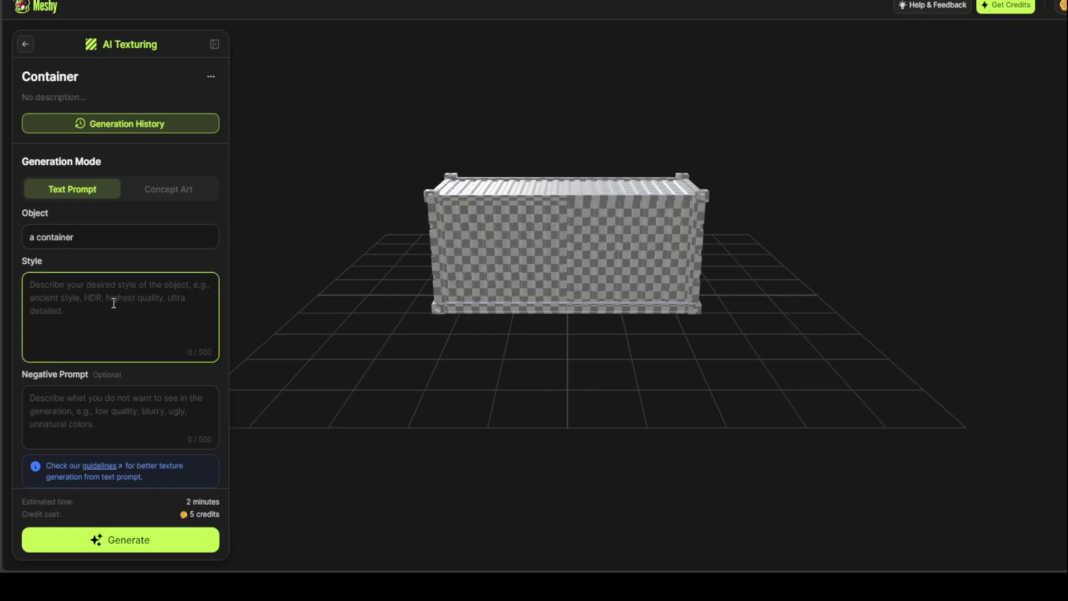
type("fantasy, cartoon, game asset, 4K, high quality")
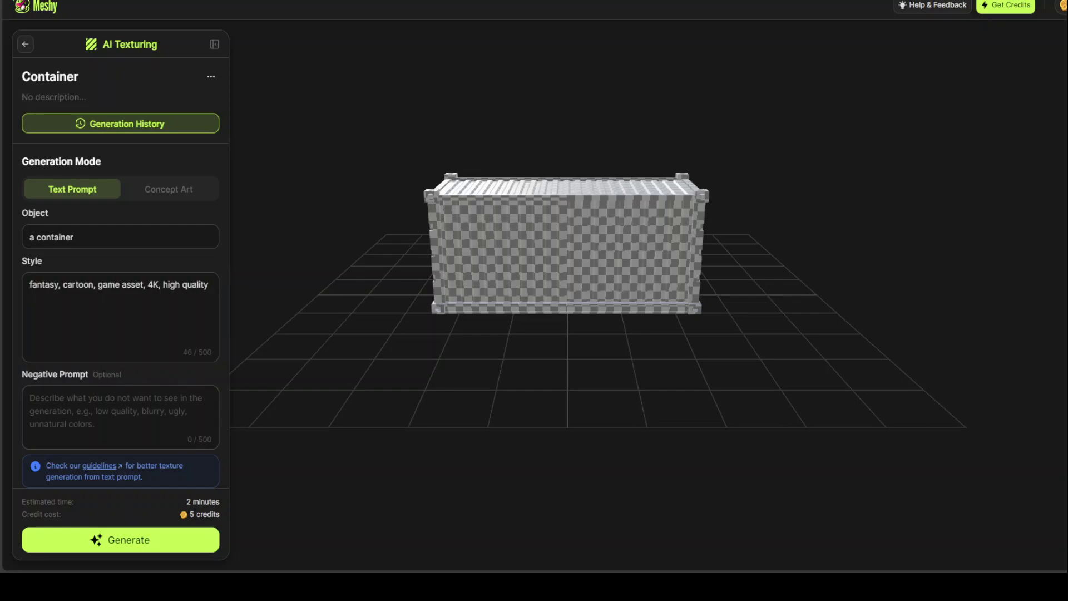
left_click(108, 406)
type("poor lighting, ugly, blur")
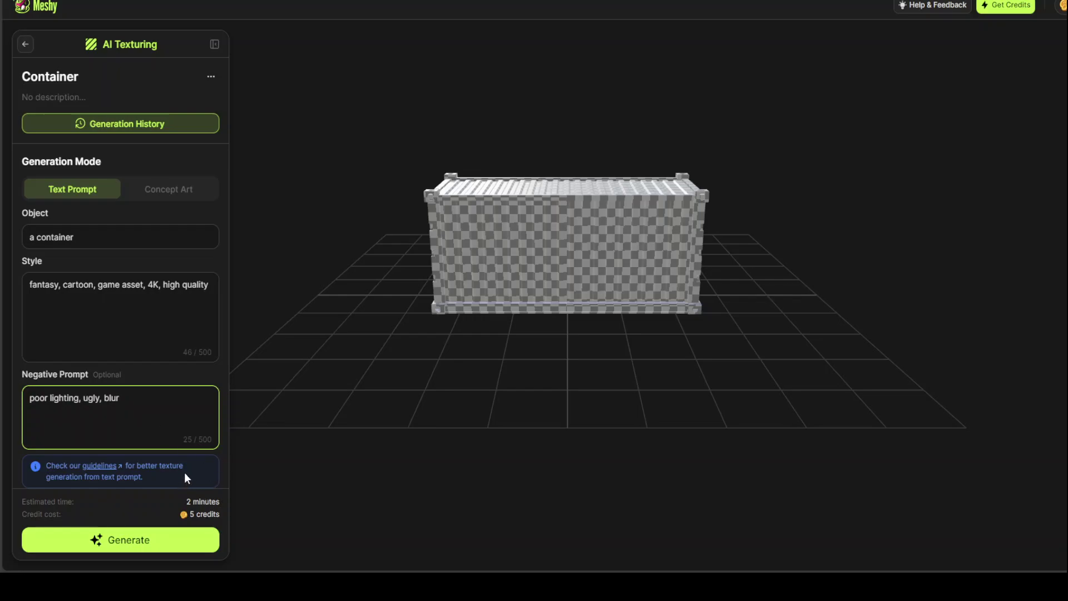
scroll(185, 471, "down", 3)
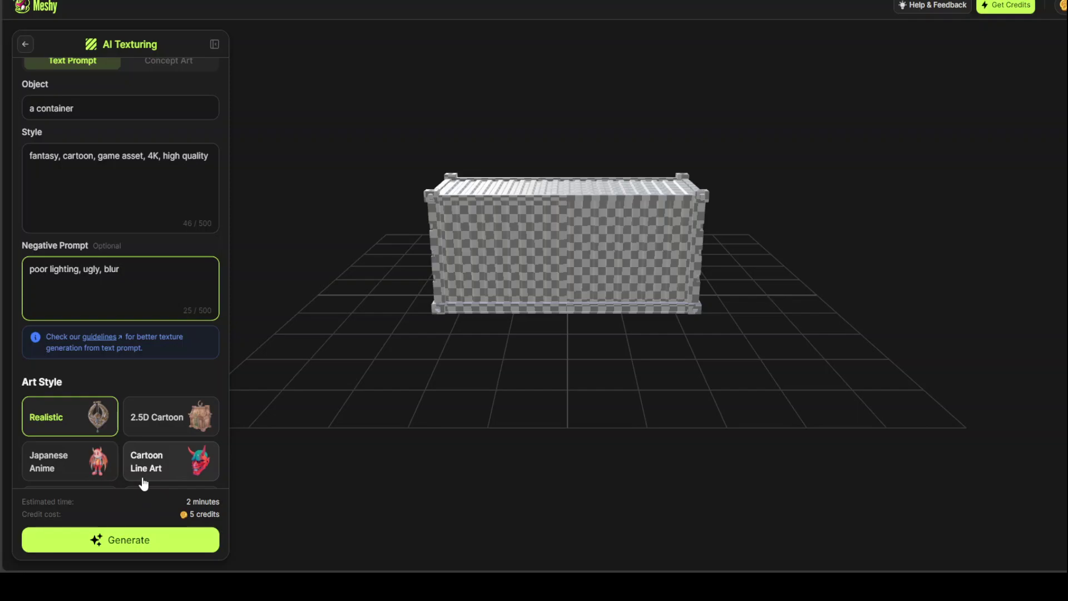
scroll(143, 483, "down", 3)
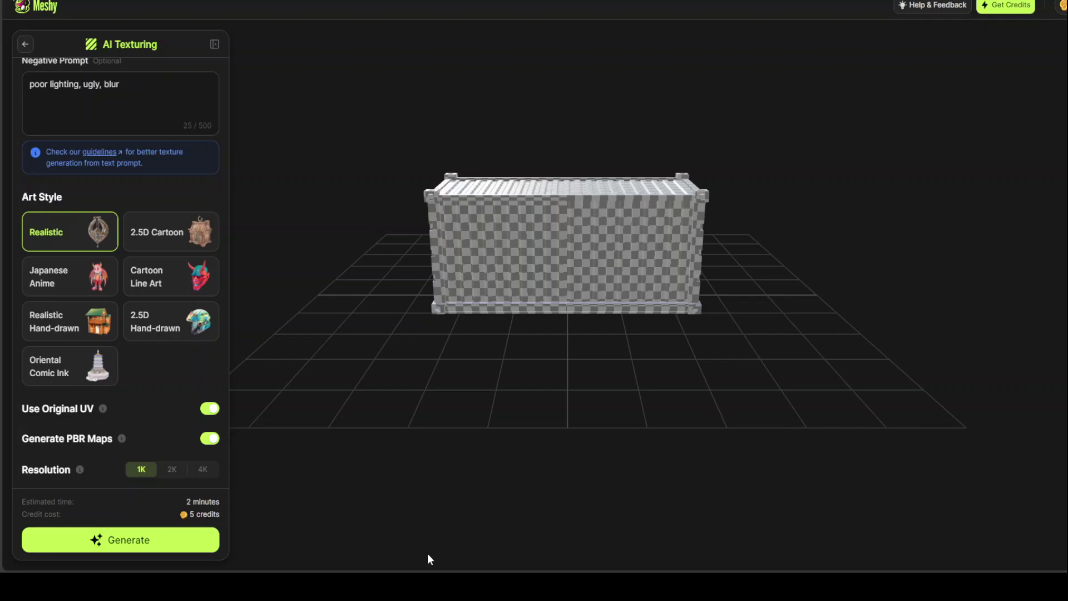
Generate the container texture, producing red frames and ornate orange-and-blue patterned panels
left_click(116, 542)
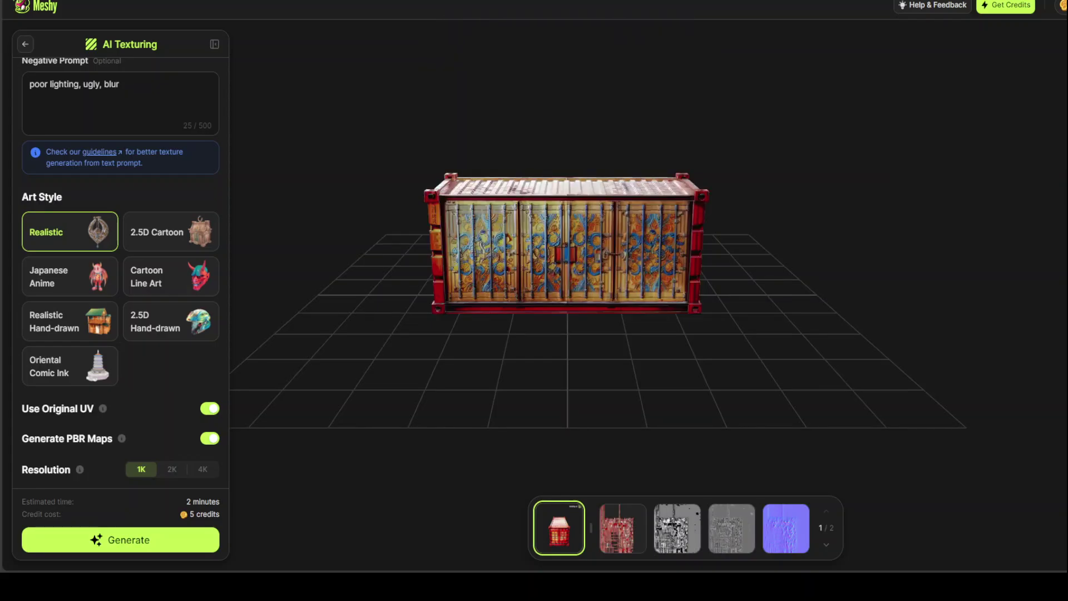
left_click_drag(628, 267, 584, 243)
left_click_drag(562, 368, 603, 262)
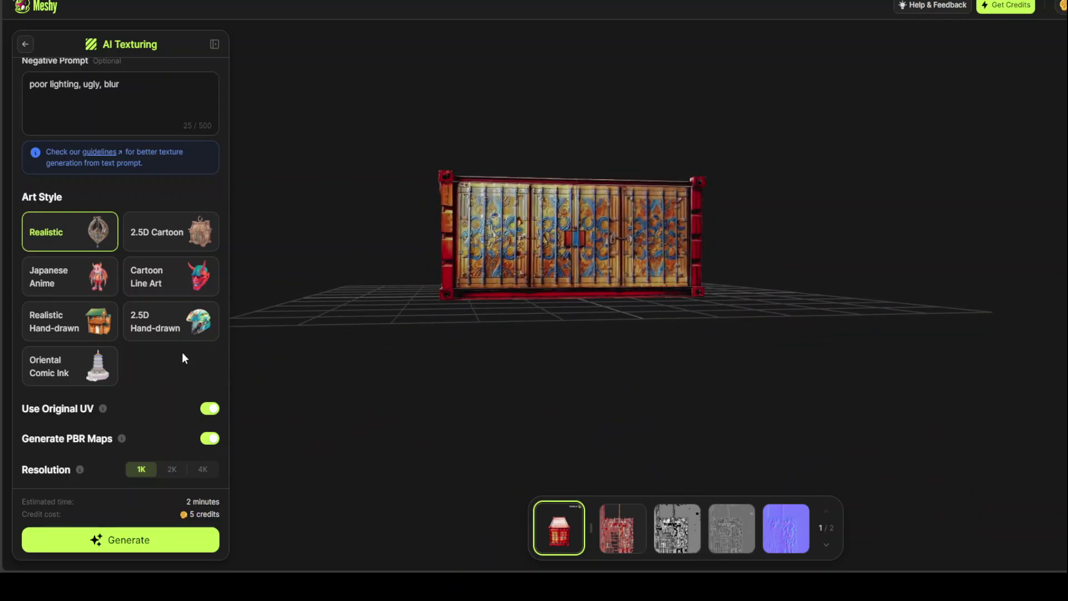
scroll(133, 372, "up", 6)
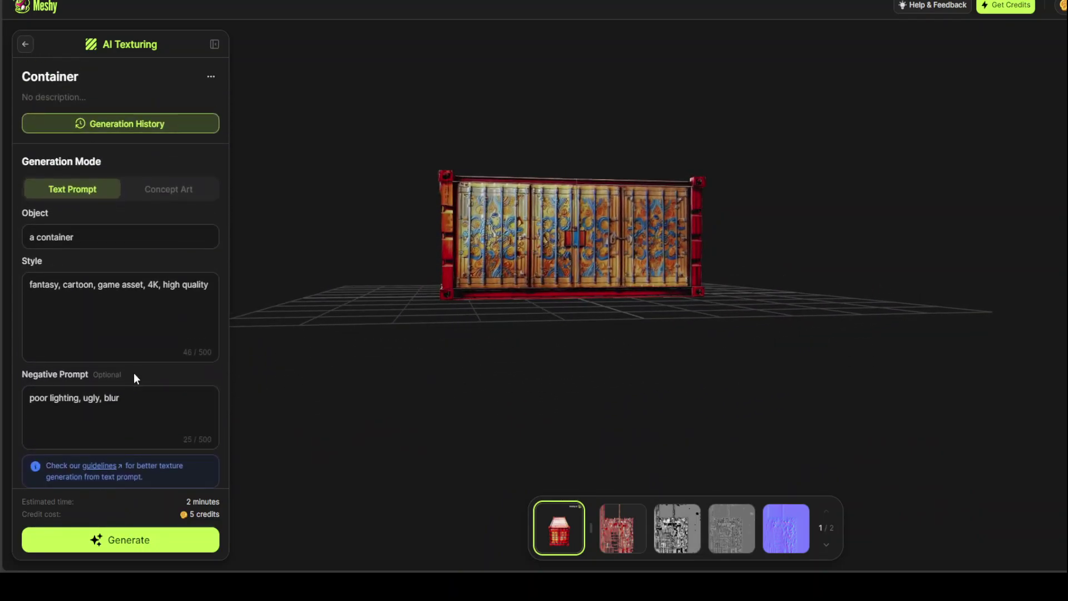
mouse_move(634, 248)
left_mouse_down()
mouse_move(543, 249)
mouse_move(633, 253)
mouse_move(616, 256)
left_mouse_up()
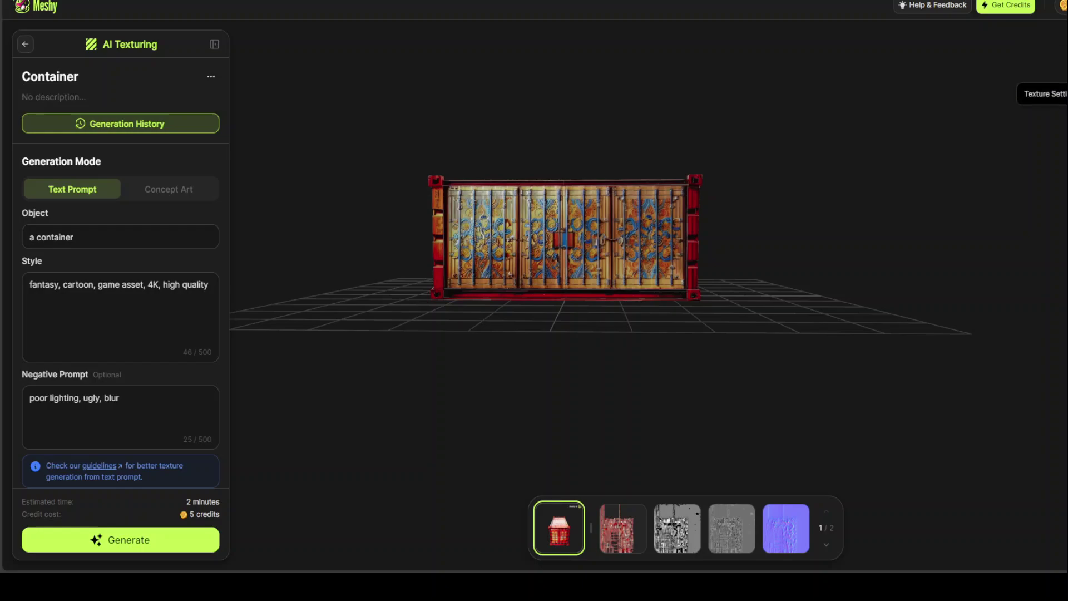
left_click(1066, 94)
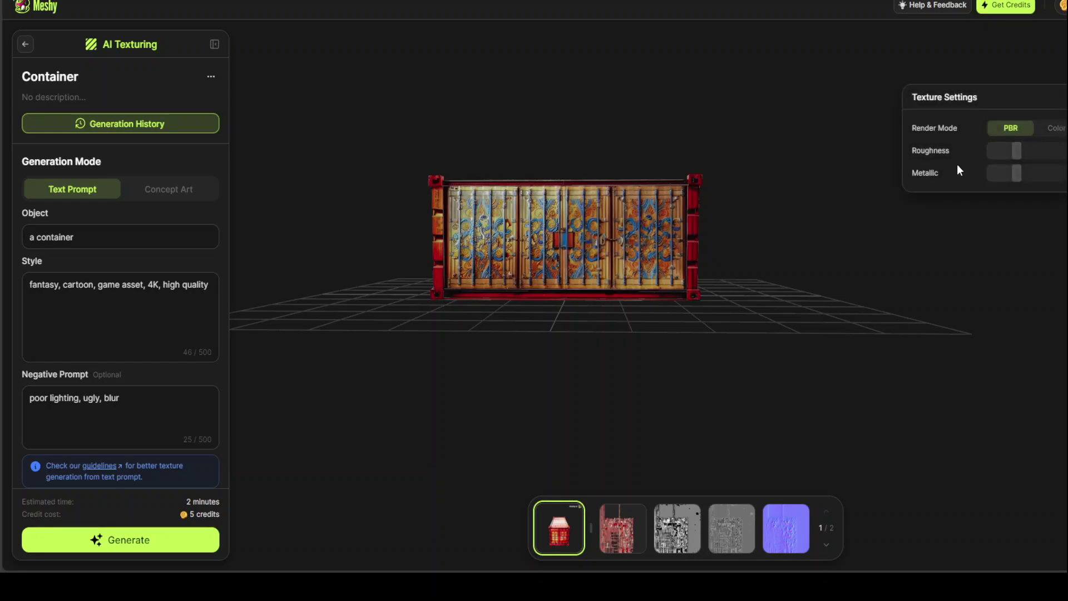
left_click(1054, 129)
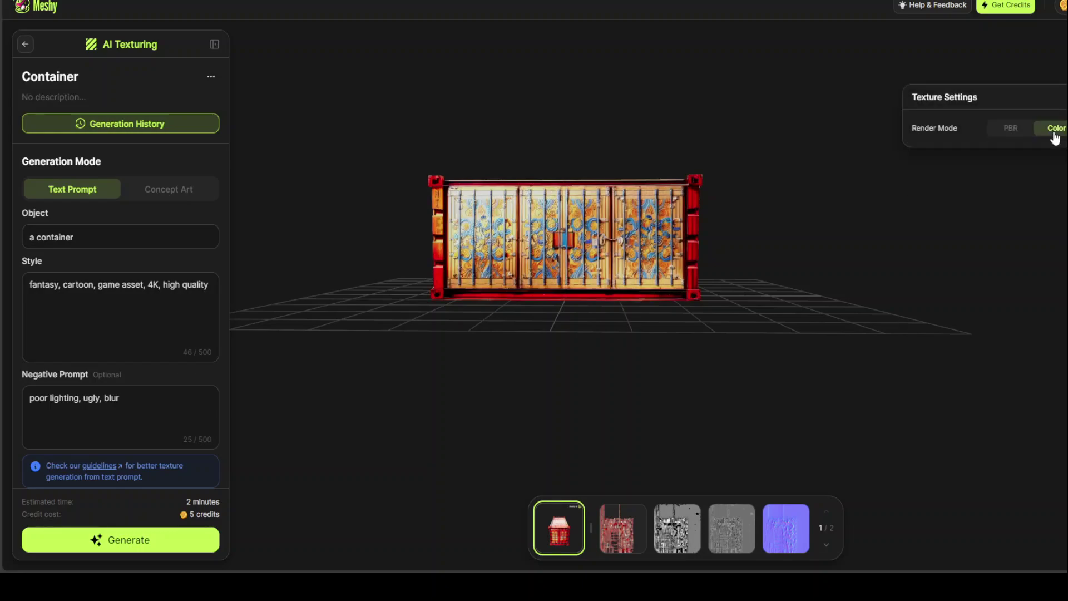
left_click(1010, 129)
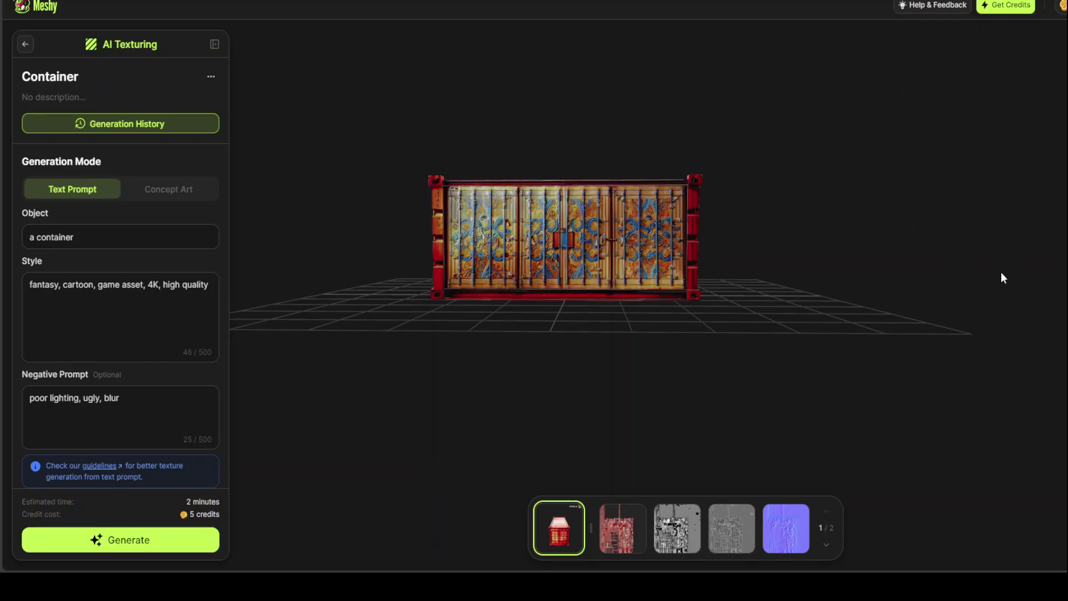
Apply an outdoor HDRI preset in the Environment Settings
left_click(1064, 68)
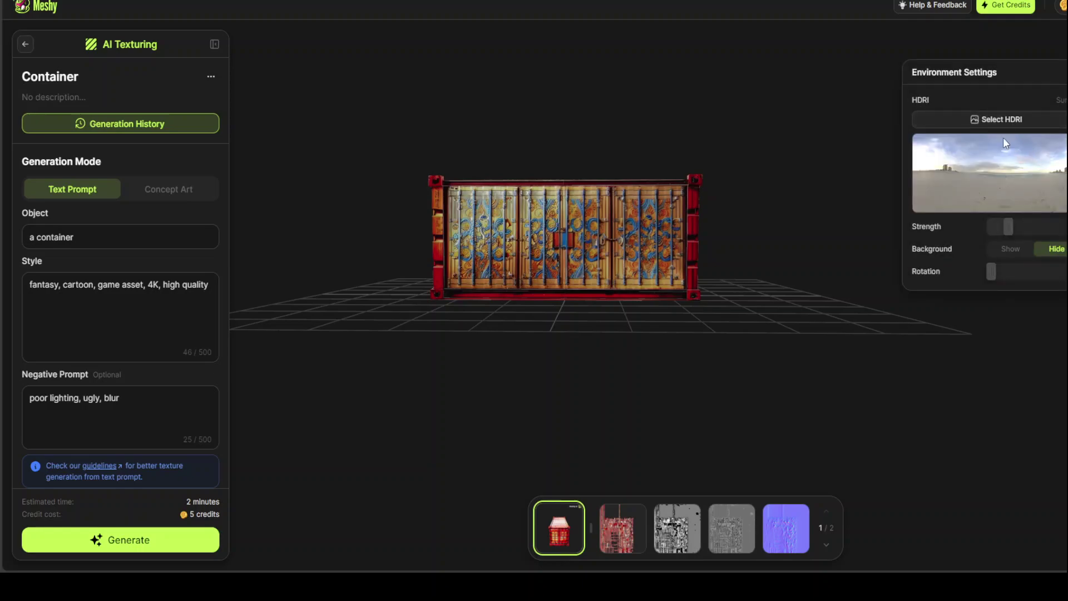
left_click(1003, 116)
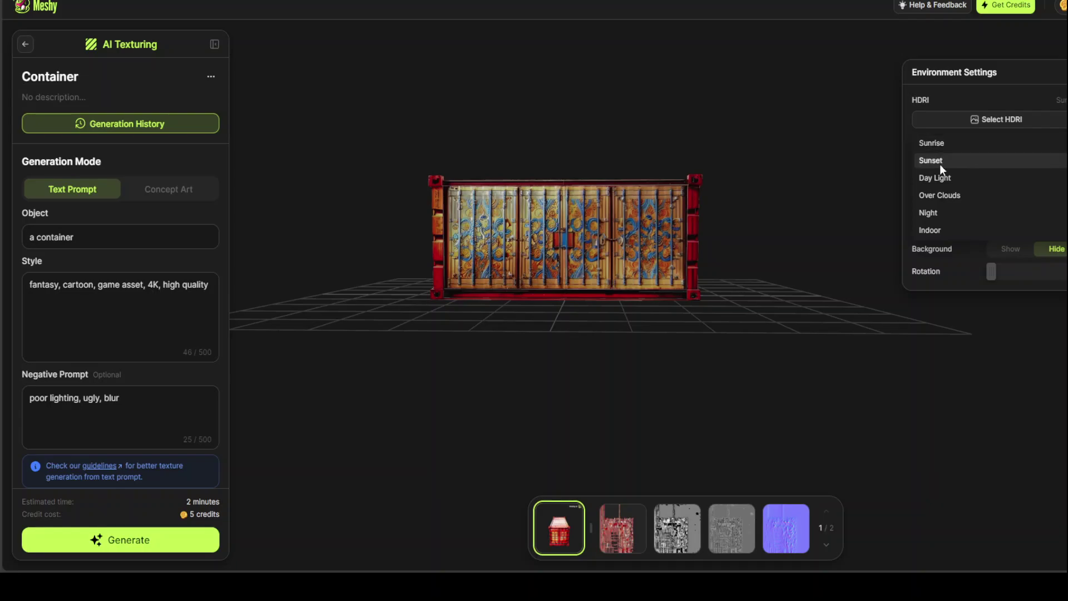
left_click(941, 143)
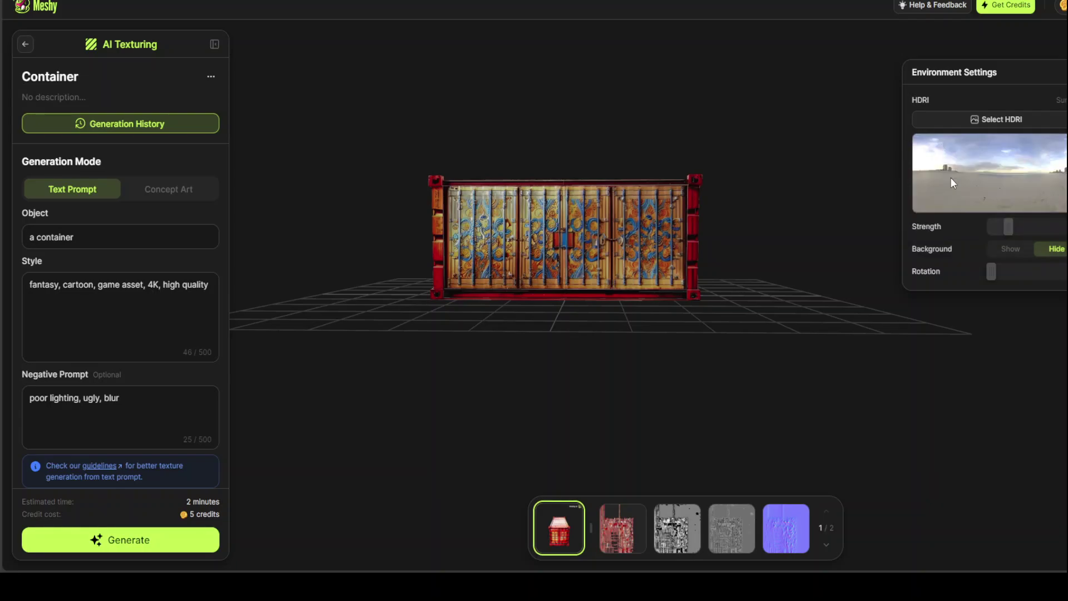
left_click(1022, 116)
left_click(1023, 116)
Keep the HDRI background hidden, rotate the lighting slightly and raise its strength
left_click(1008, 251)
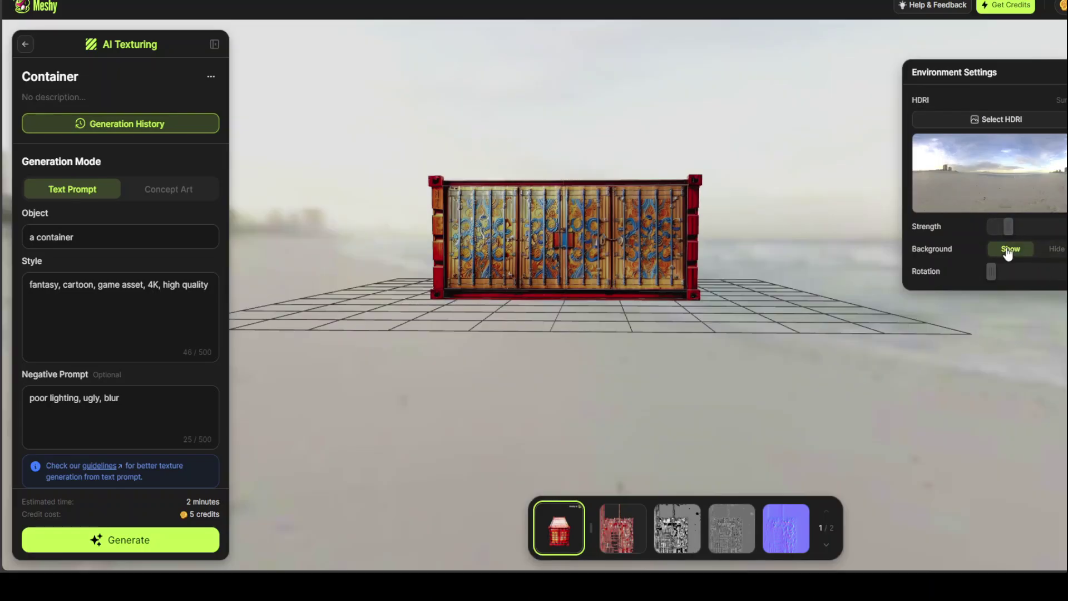
left_click(1056, 250)
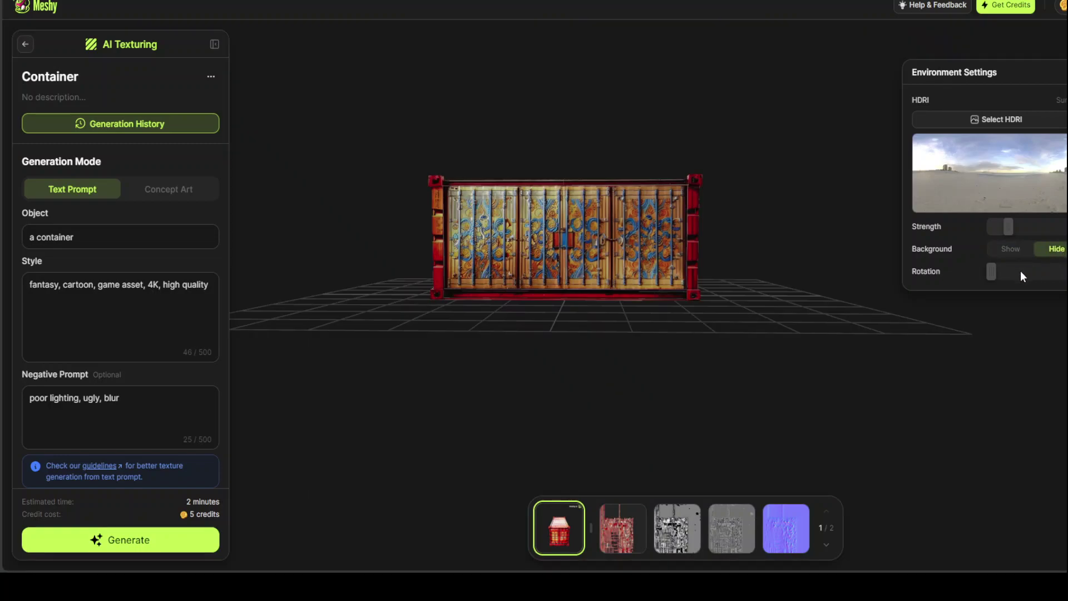
mouse_move(991, 271)
left_mouse_down()
mouse_move(1036, 272)
mouse_move(1000, 274)
left_mouse_up()
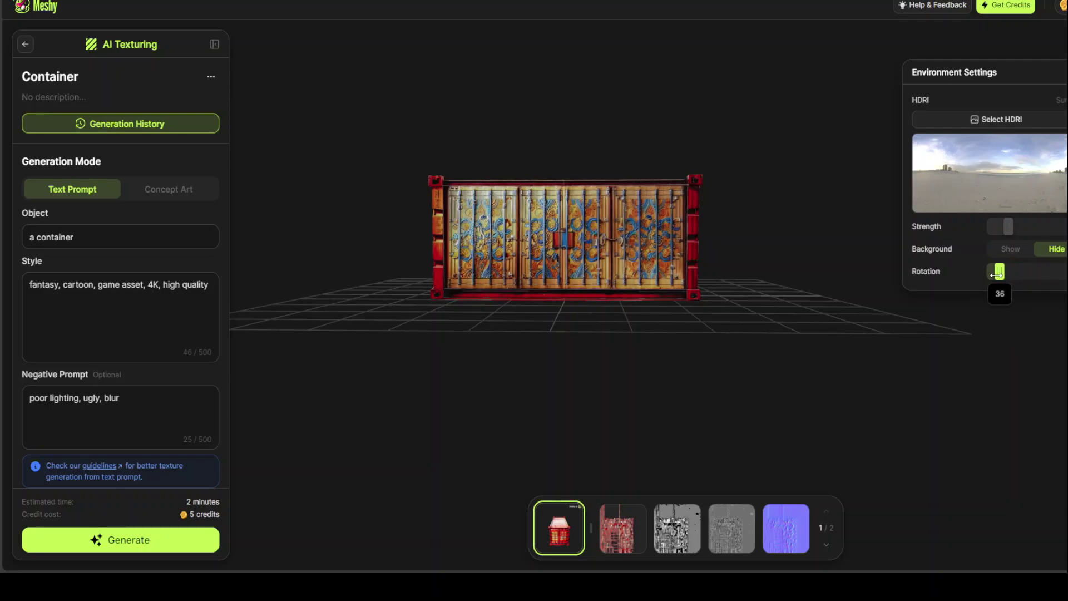
mouse_move(1008, 226)
left_mouse_down()
mouse_move(1031, 226)
mouse_move(1007, 226)
left_mouse_up()
left_click(996, 119)
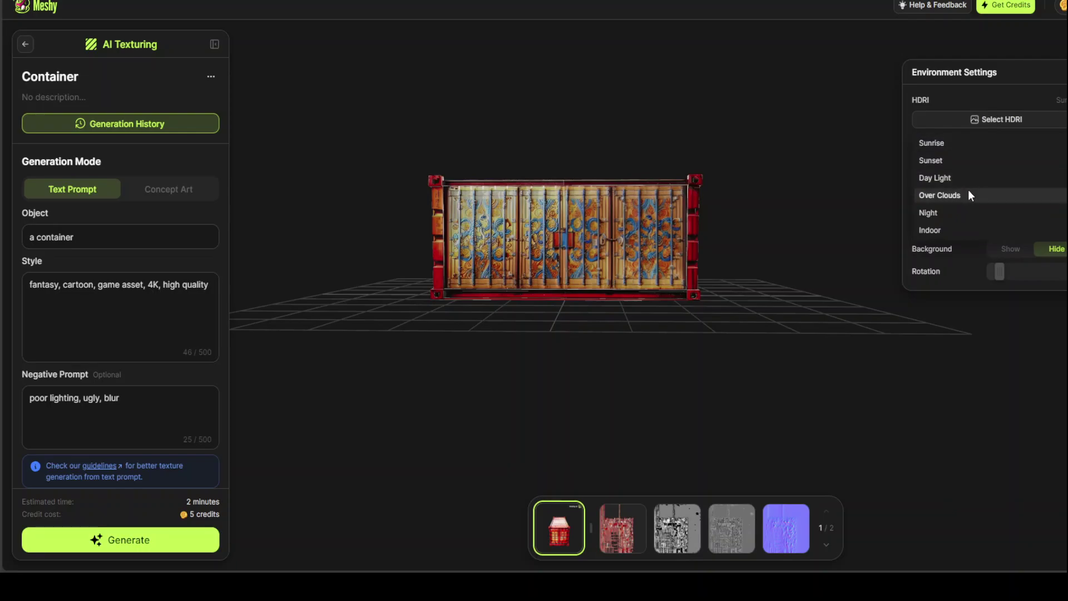
Switch the lighting to the Indoor HDRI with its background shown
left_click(946, 229)
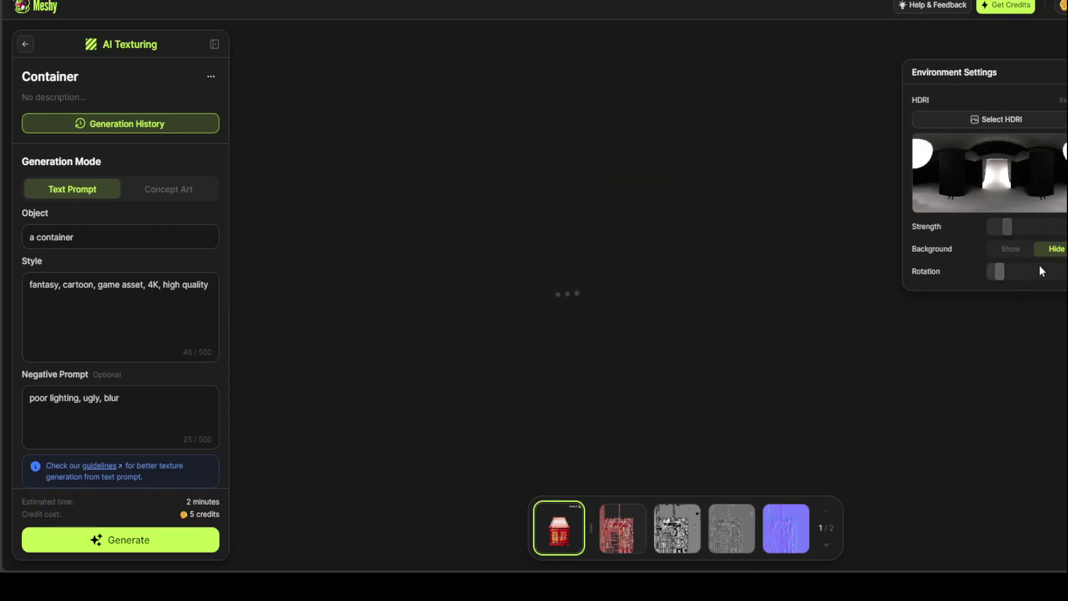
left_click(1019, 251)
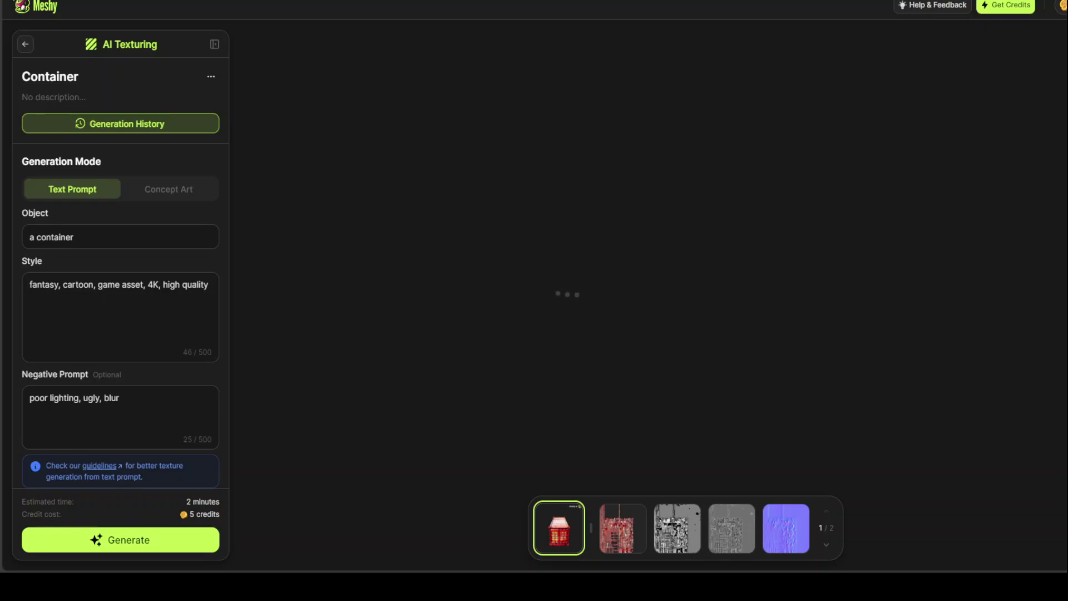
Leave the Container project and browse the Text to 3D and Image to 3D pages
left_click(25, 44)
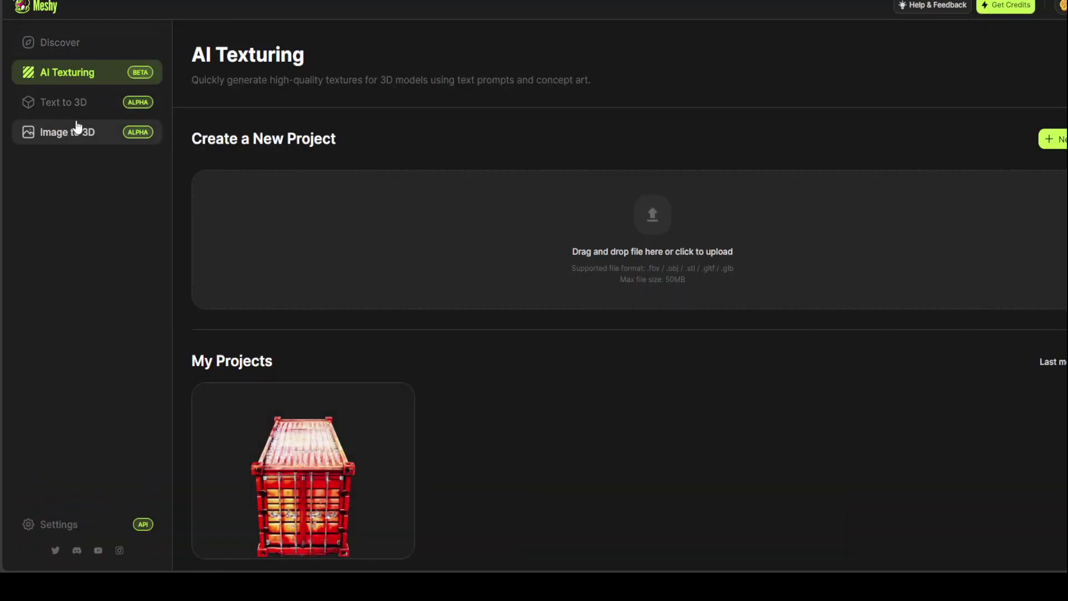
left_click(60, 107)
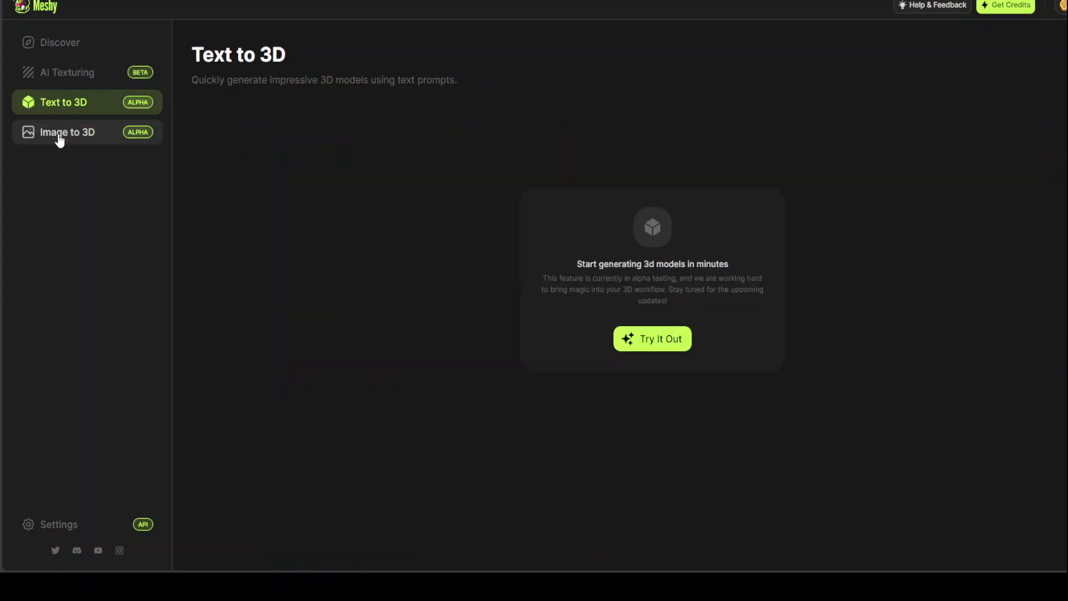
left_click(60, 139)
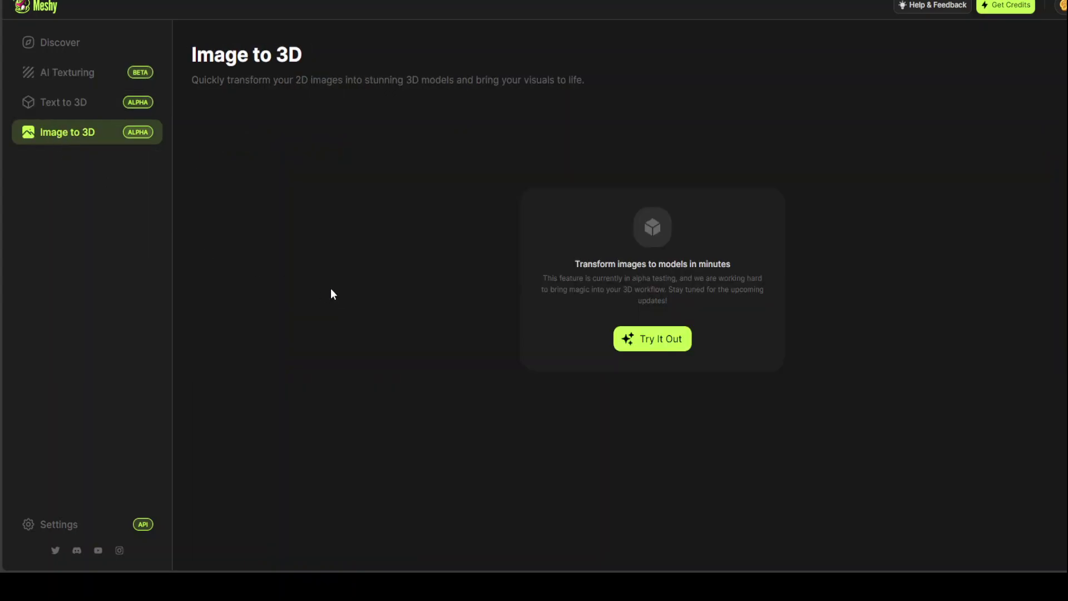